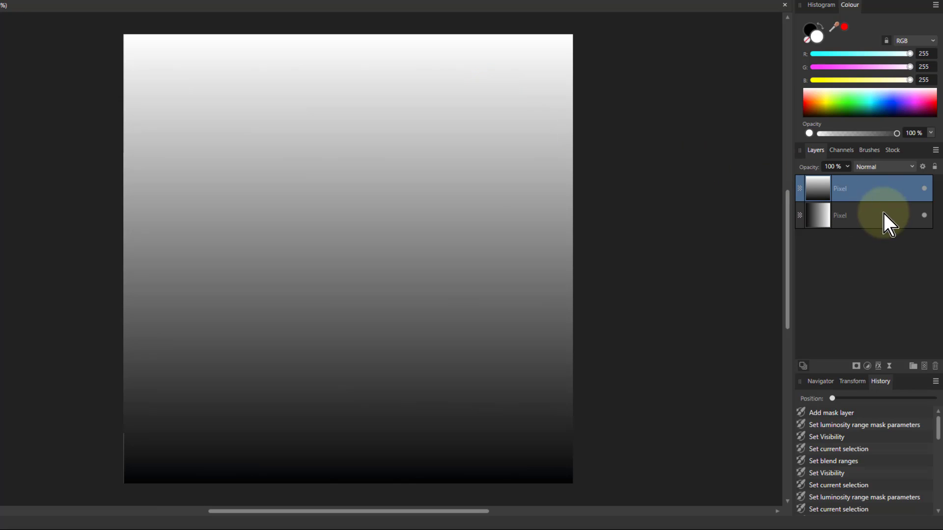
Compare the two gradient layers by temporarily hiding the top layer and showing it again
left_click(925, 189)
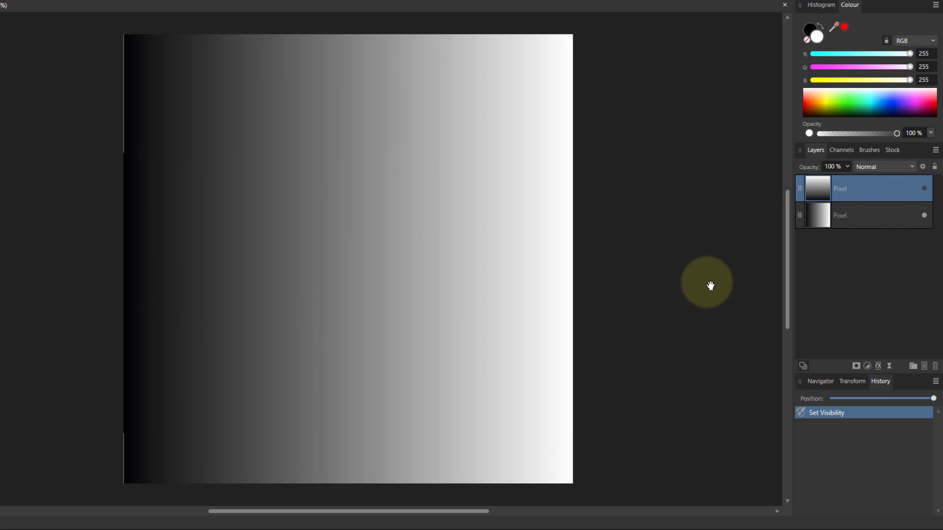
left_click(922, 188)
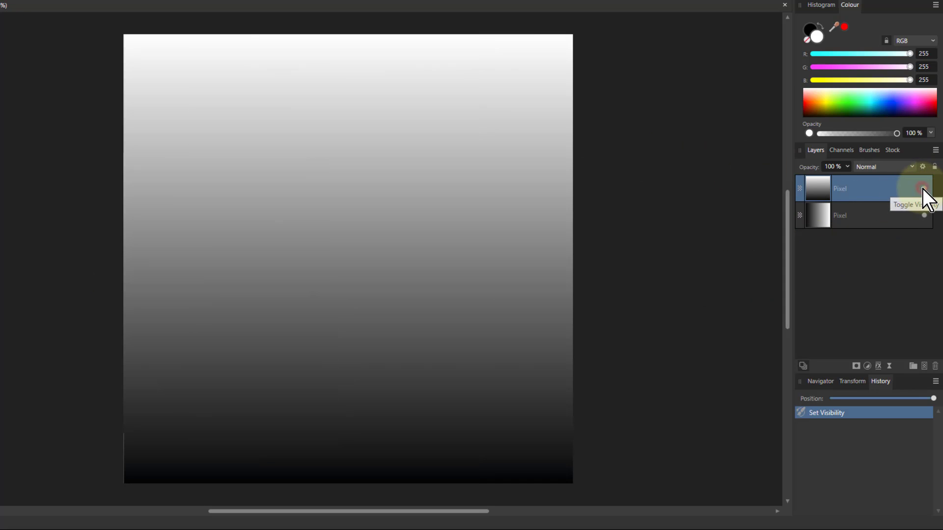
Add a linear luminosity range mask to the top gradient layer that cuts off everything below the darkest quarter of the luminosity map
left_click(856, 367)
left_click(855, 415)
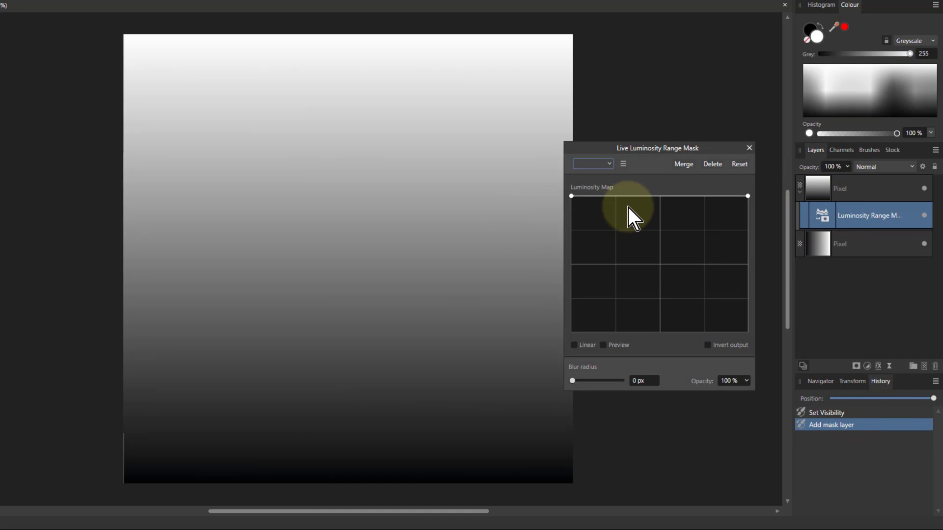
left_click(616, 196)
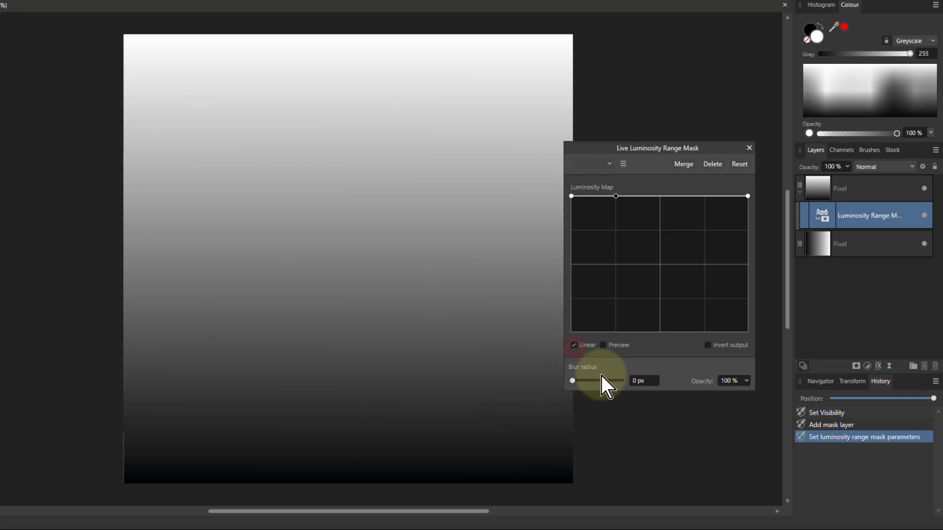
left_click_drag(571, 196, 616, 391)
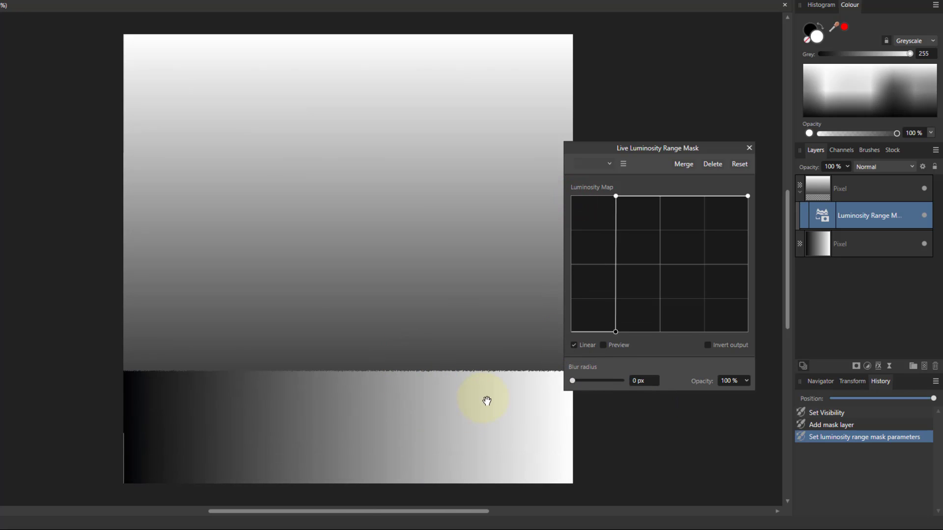
Hide the luminosity range mask and close its settings
left_click(923, 216)
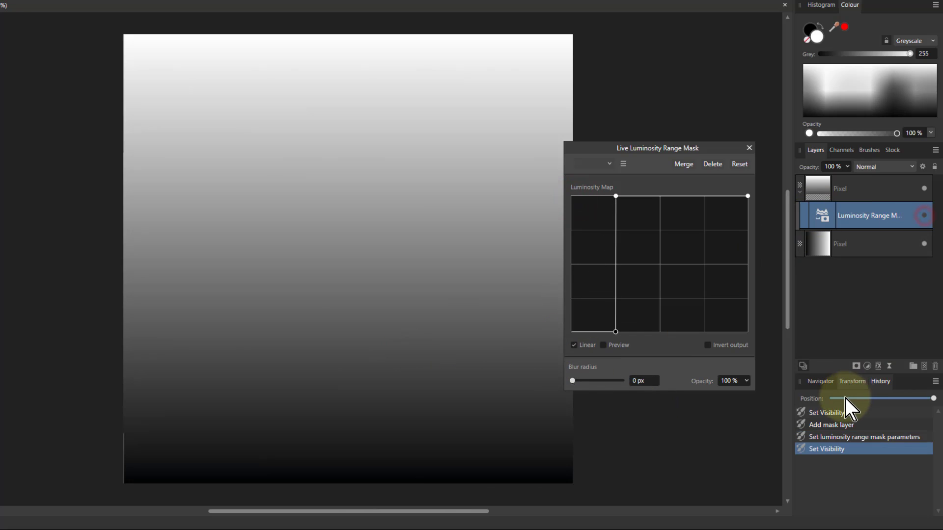
left_click(749, 146)
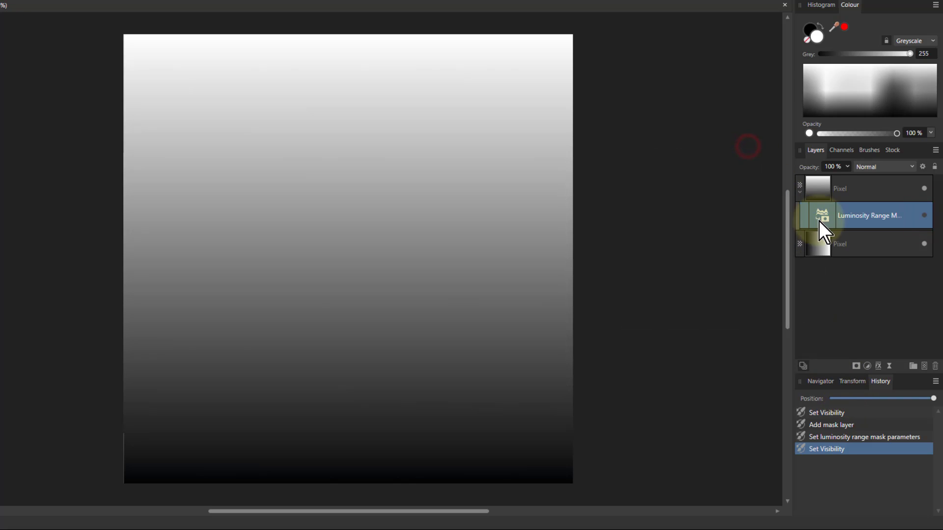
In the top gradient layer's Blend Options, cut the Source Layer Ranges curve to 0% output for tones below 25%
left_click(821, 185)
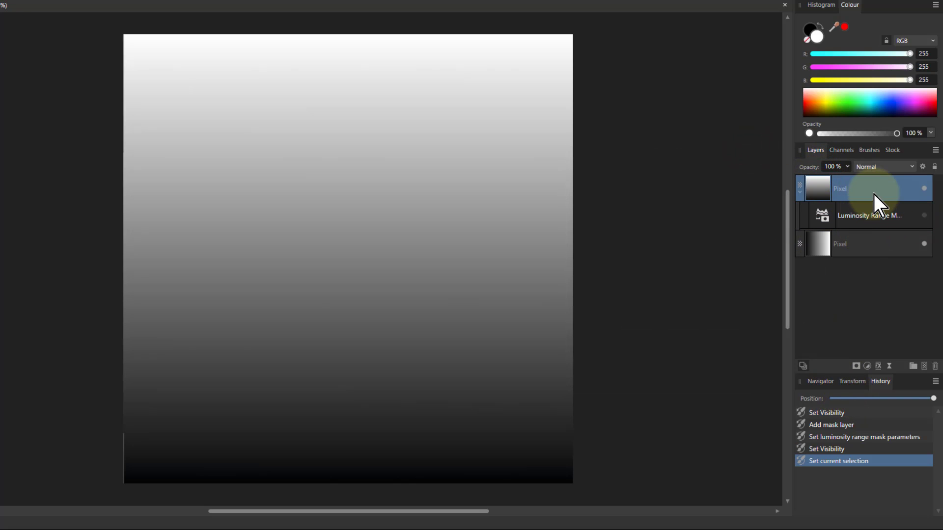
left_click(923, 170)
left_click_drag(494, 100, 809, 269)
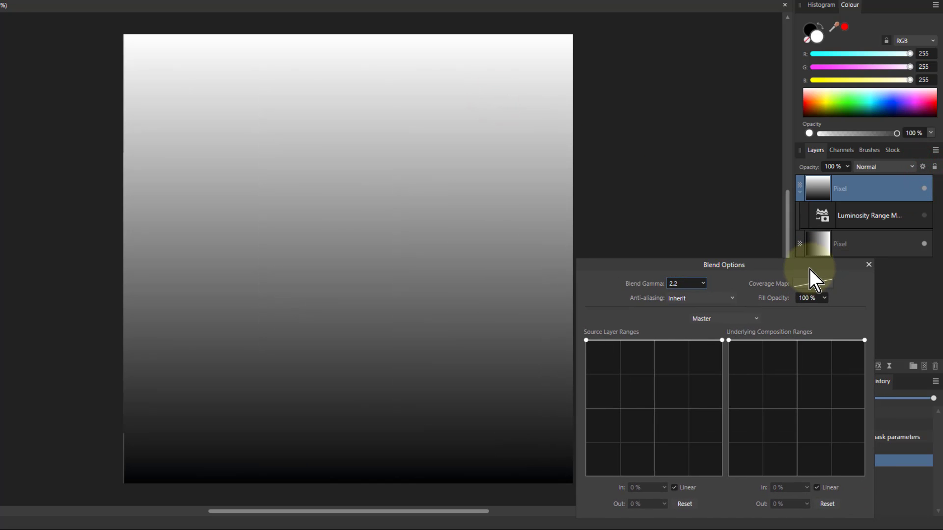
left_click(621, 340)
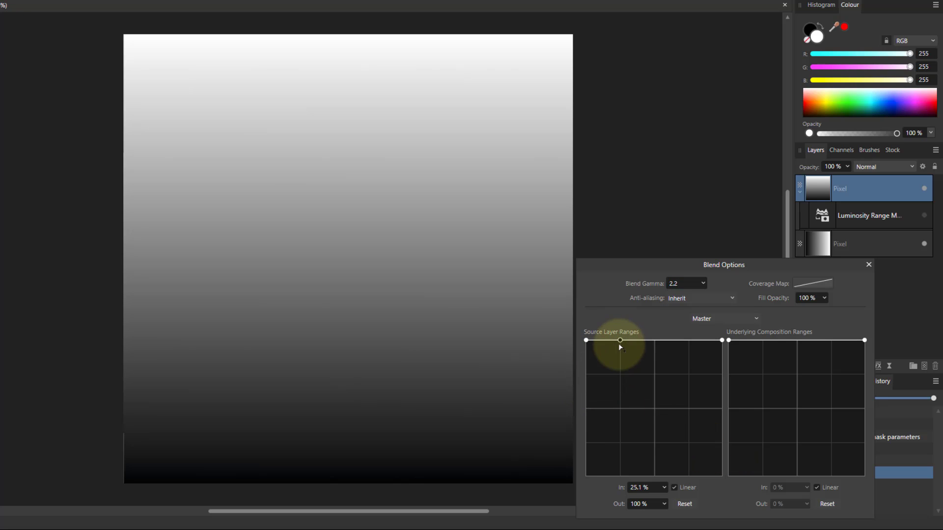
left_click_drag(586, 340, 654, 528)
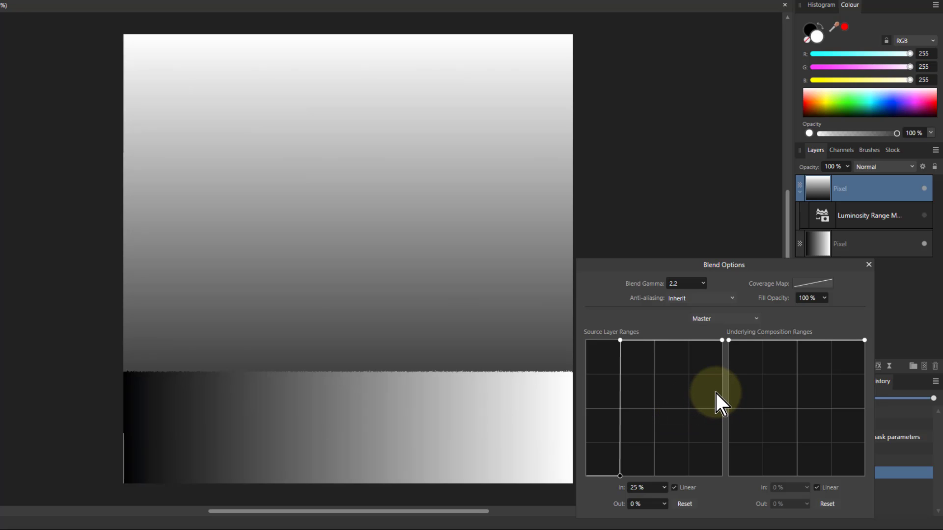
Compare the luminosity range mask's settings and preset commands with Blend Options, close both dialogs, and check the available mask types
left_click(826, 214)
left_click_drag(647, 144, 666, 7)
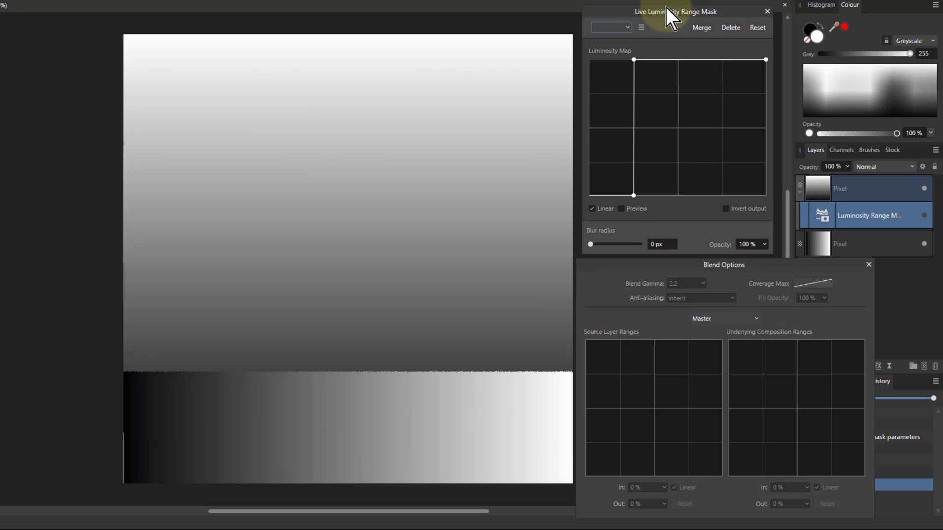
left_click(641, 28)
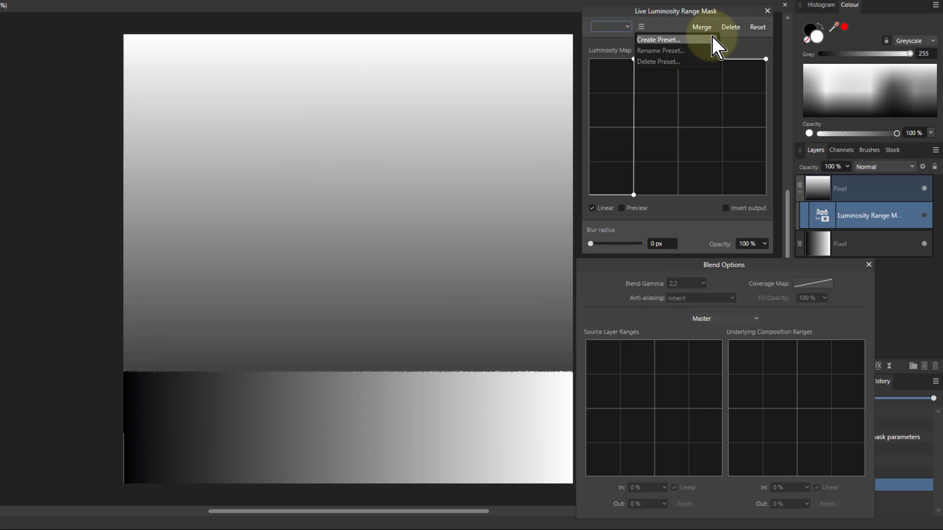
left_click(766, 12)
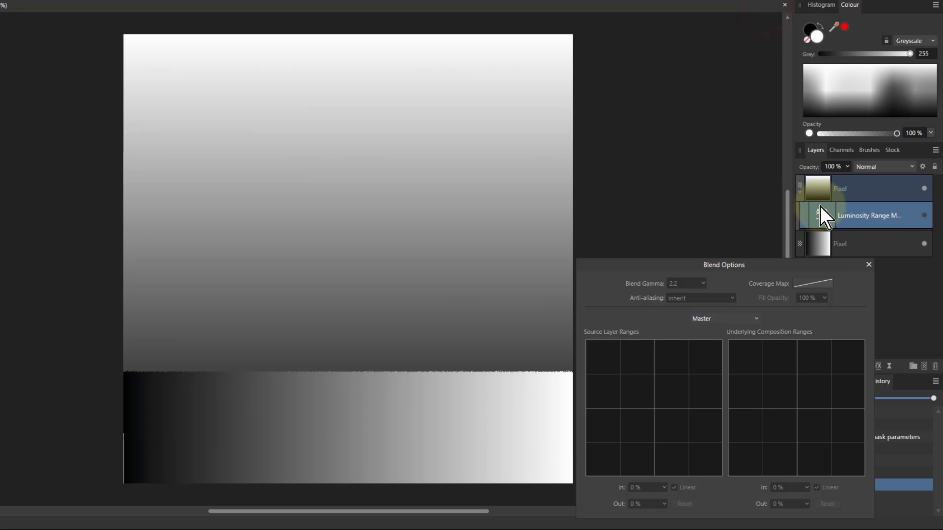
left_click(868, 265)
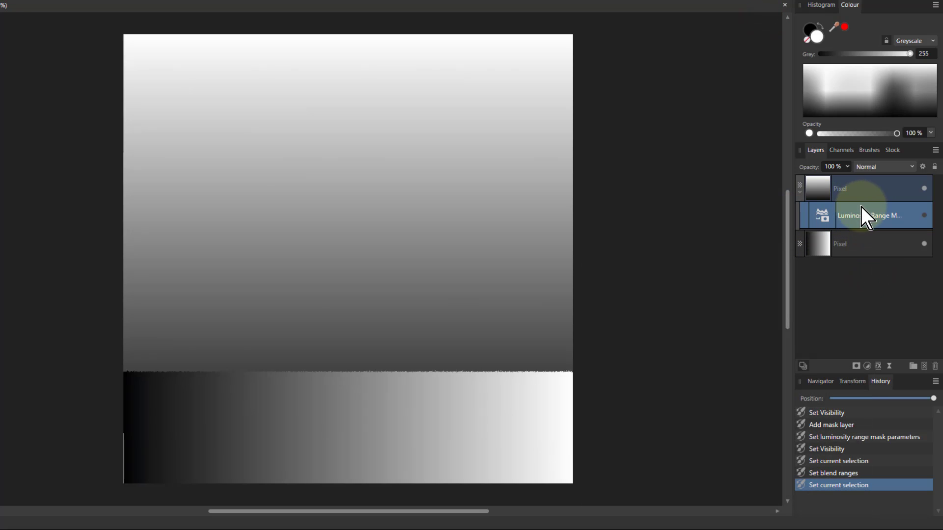
left_click(856, 366)
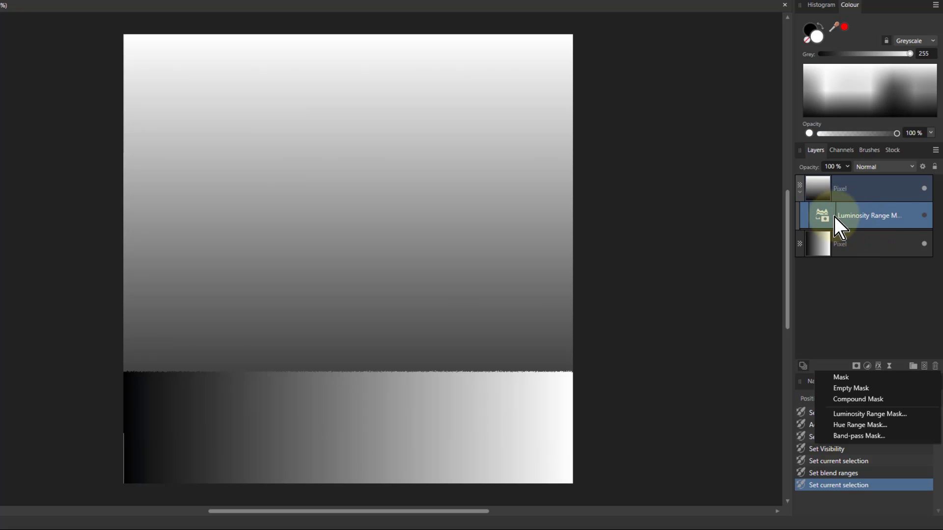
Reopen the top gradient layer's Blend Options and move the lower source range node back to 0% input and 100% output
left_click(823, 189)
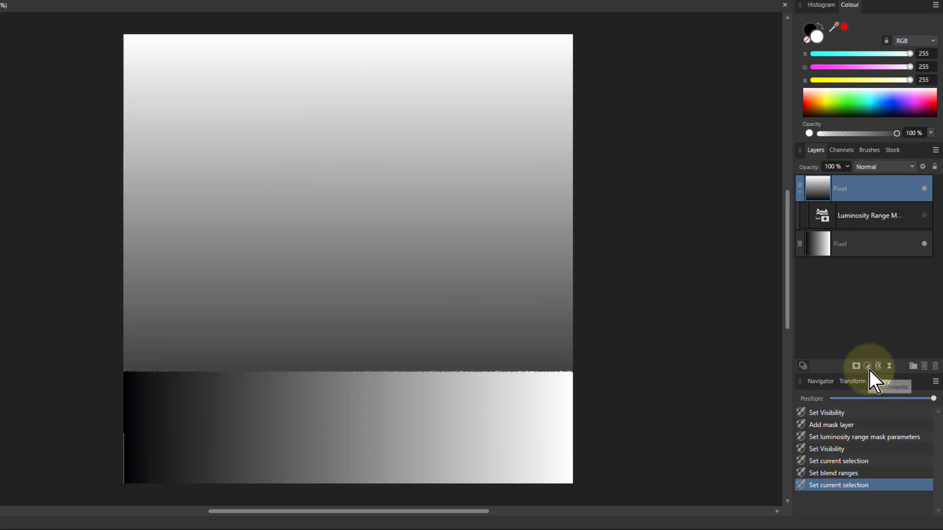
left_click(923, 167)
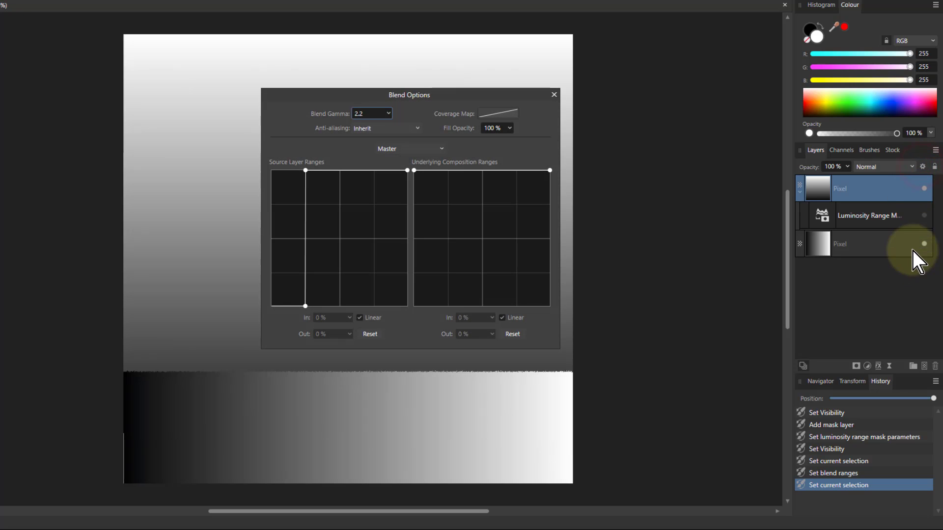
left_click_drag(444, 96, 689, 234)
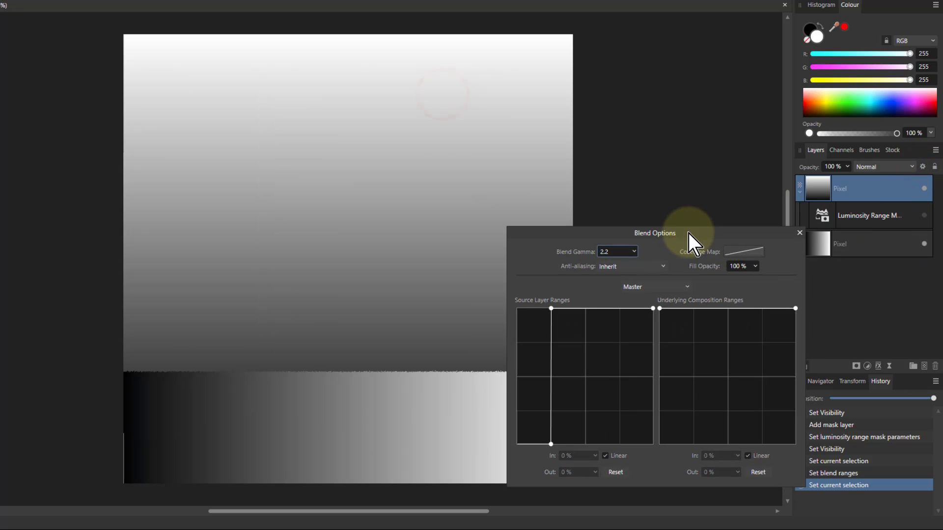
left_click_drag(551, 444, 642, 516)
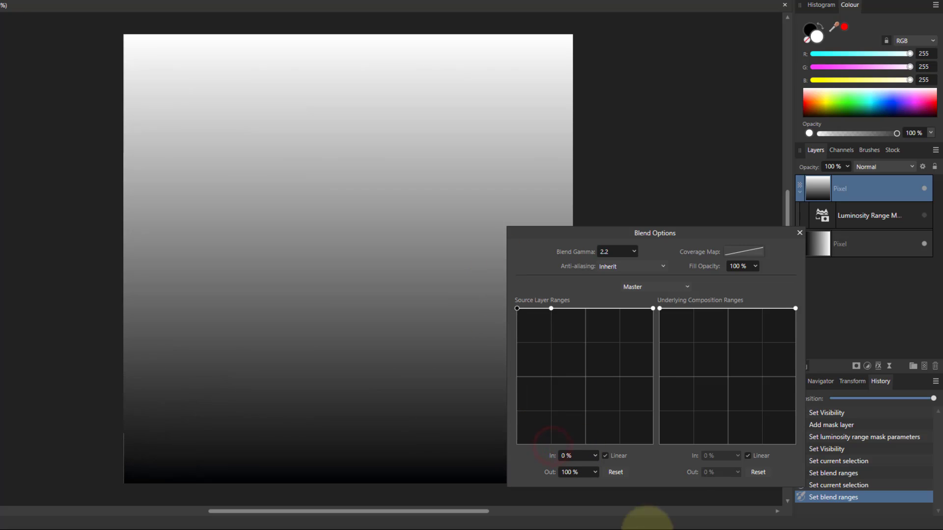
Cut the Underlying Composition Ranges curve to 0% output for tones below about 26%, and close Blend Options
left_click(694, 308)
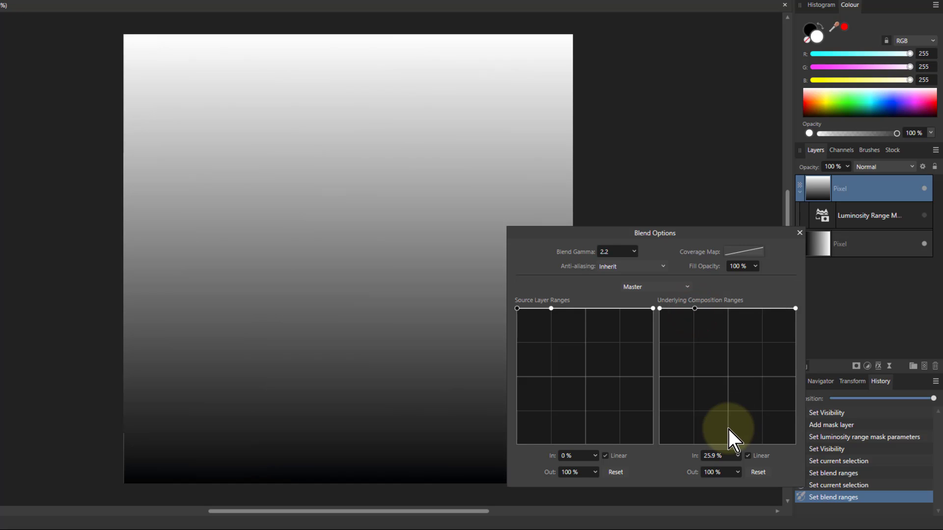
left_click(660, 308)
left_click_drag(658, 308, 707, 482)
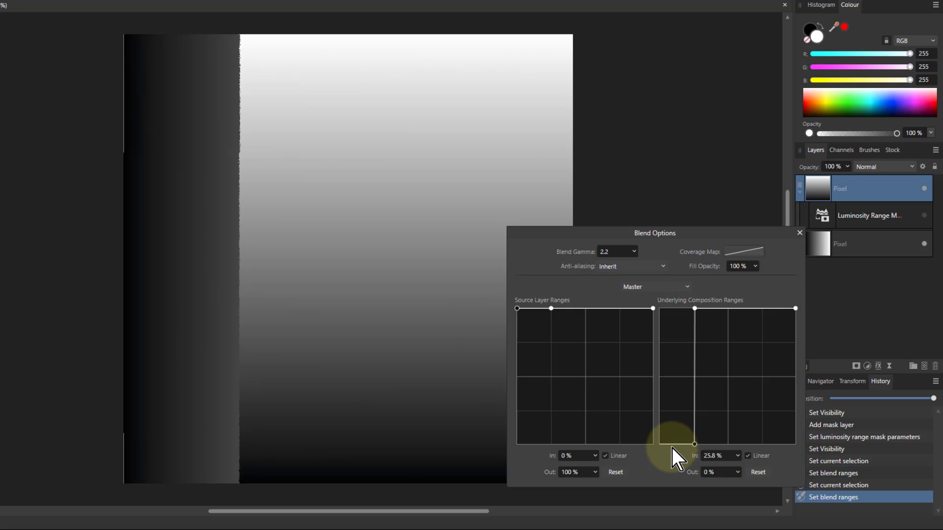
left_click_drag(785, 234, 775, 234)
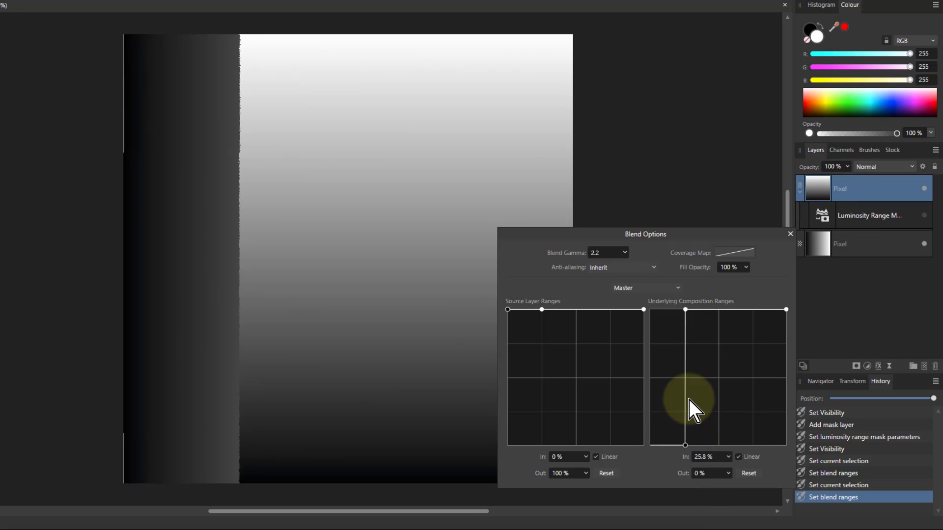
left_click_drag(723, 237, 688, 220)
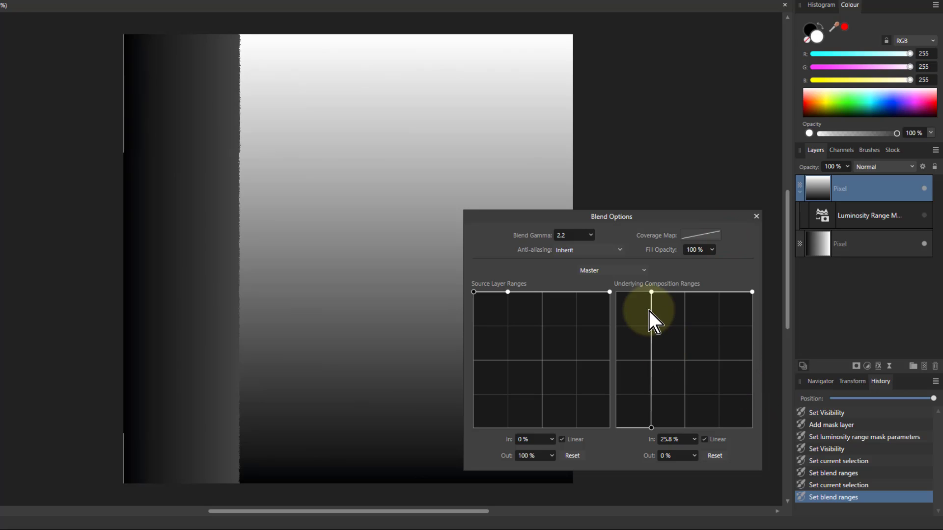
left_click(754, 217)
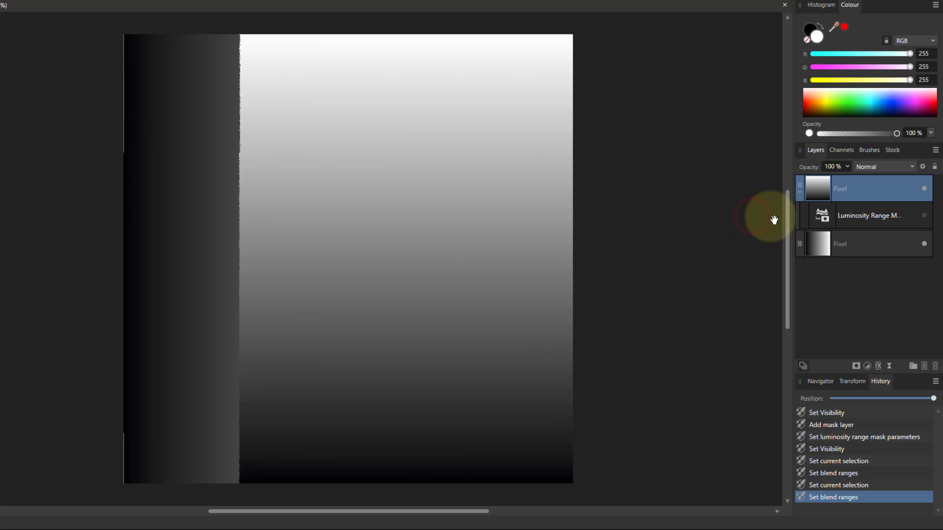
Reset the top layer's Underlying Composition Ranges and delete its luminosity range mask, closing the open dialogs
left_click(923, 167)
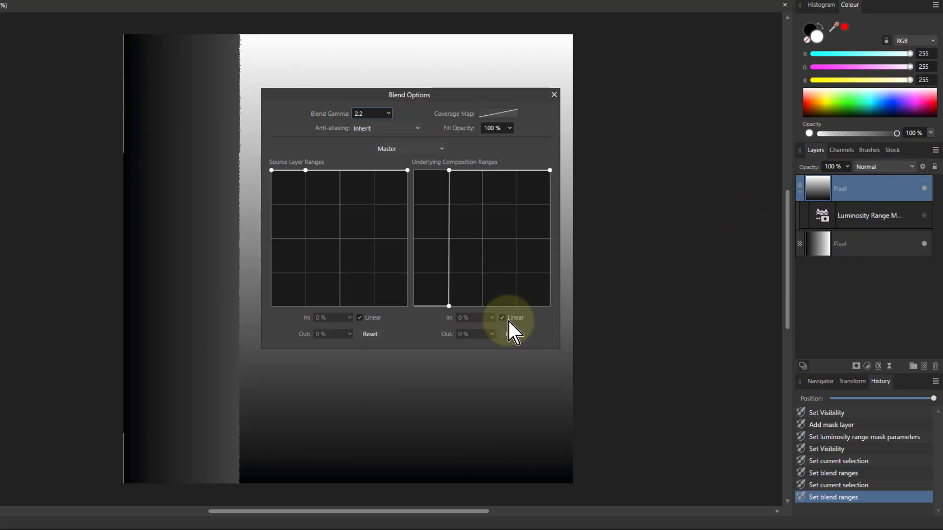
left_click(513, 334)
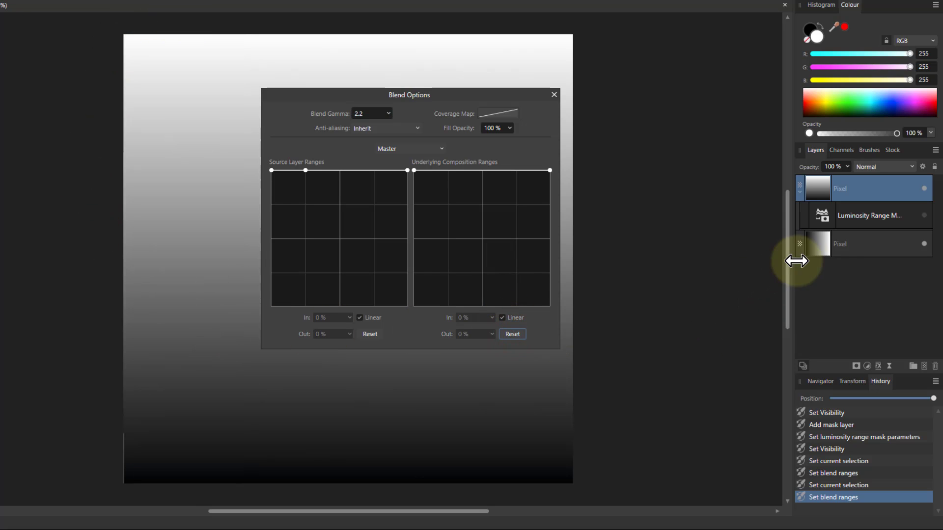
double_click(822, 221)
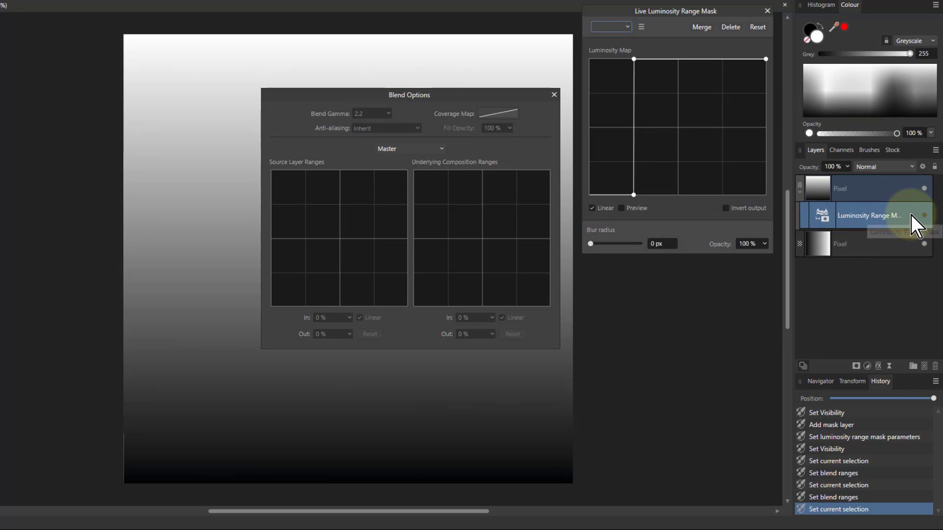
left_click(730, 27)
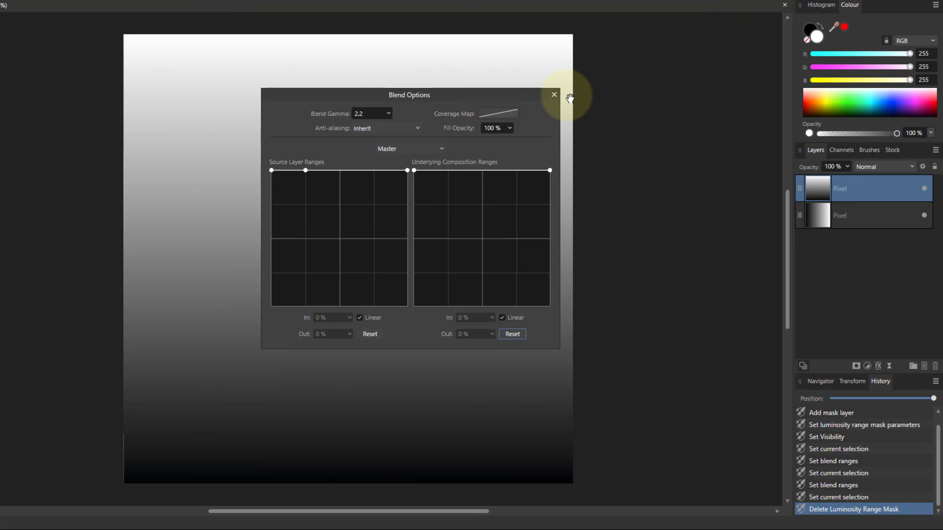
left_click(554, 95)
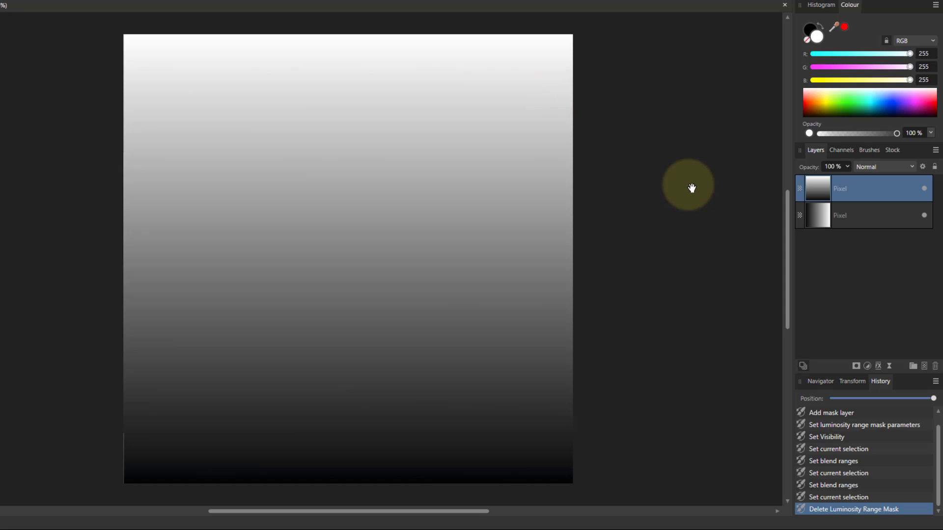
Duplicate the horizontal gradient layer and add a luminosity range mask to the copy
left_click(820, 214)
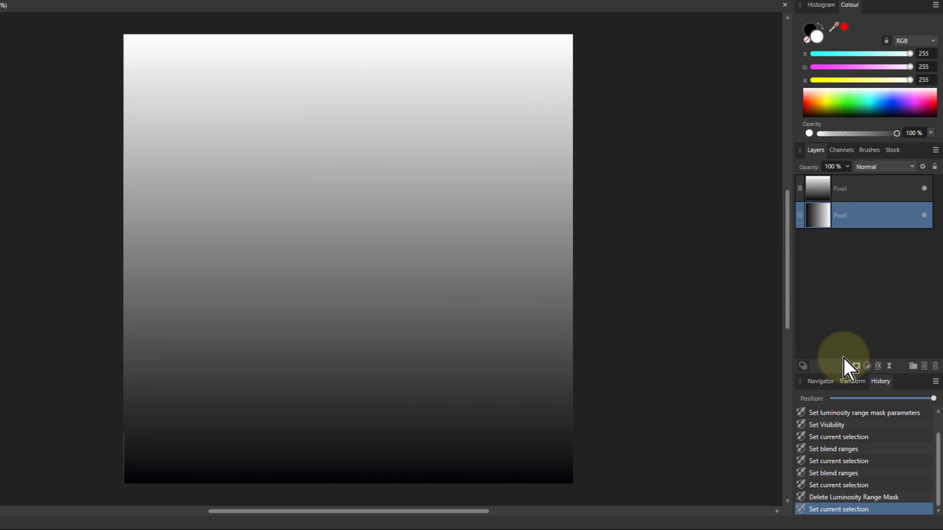
key("ctrl+j")
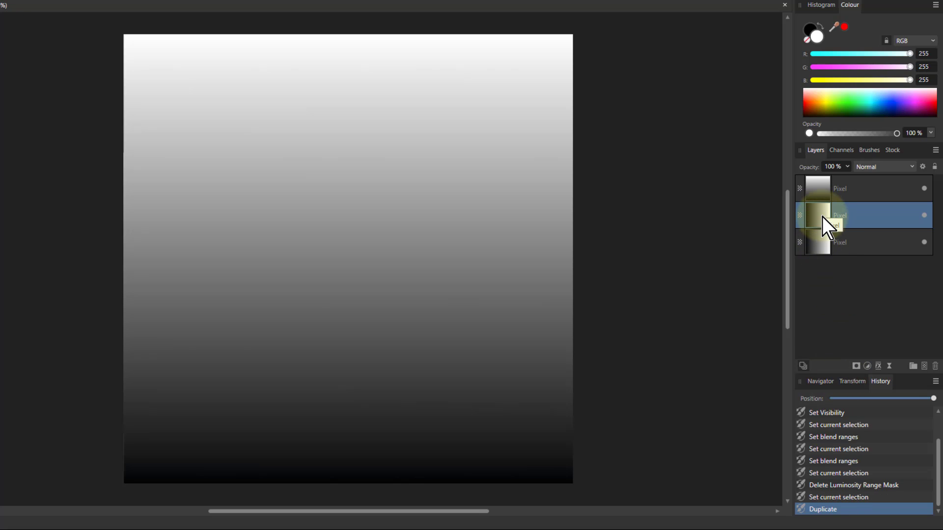
left_click(856, 365)
left_click(858, 415)
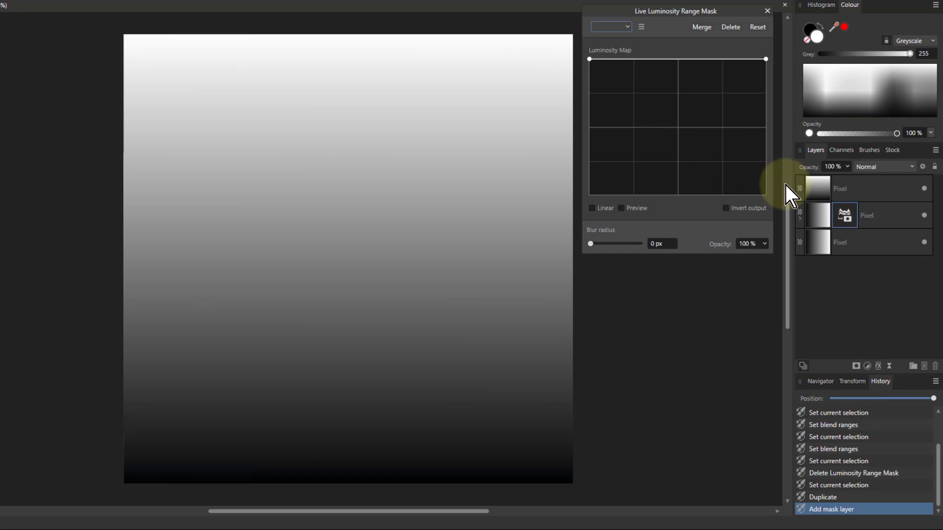
Hide the top and bottom gradient layers to isolate the masked copy
left_click(924, 188)
left_click(924, 243)
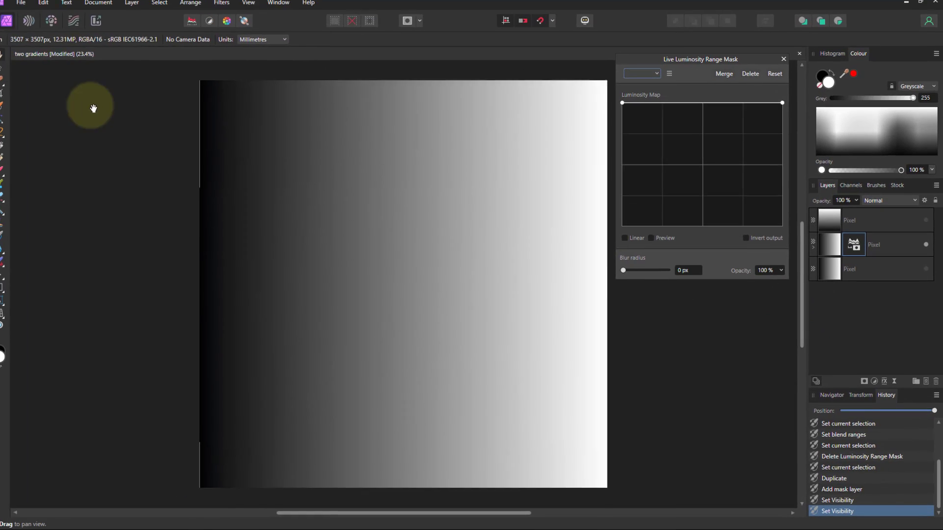
Make the document background transparent and cut the mask's luminosity map to zero below about 25%, using a linear curve
left_click(109, 8)
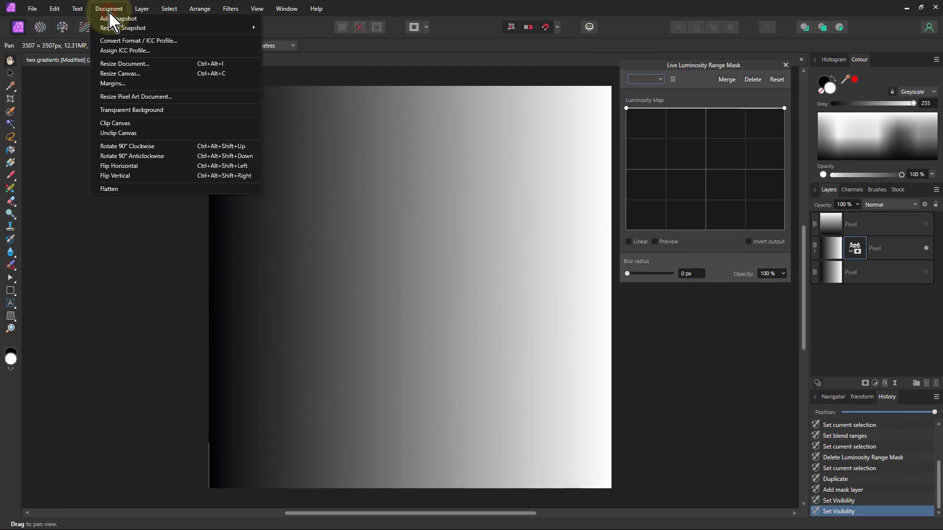
left_click(116, 109)
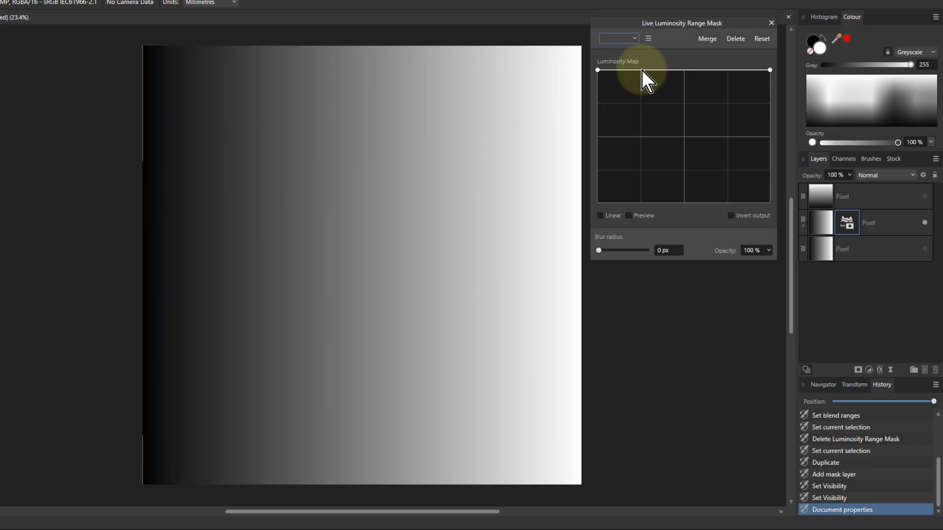
left_click(667, 109)
left_click(635, 59)
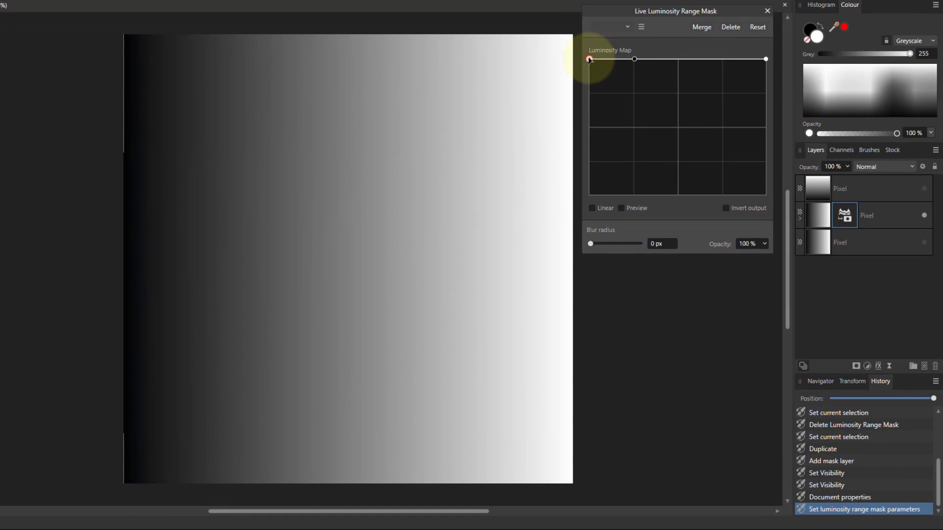
left_click_drag(589, 59, 691, 246)
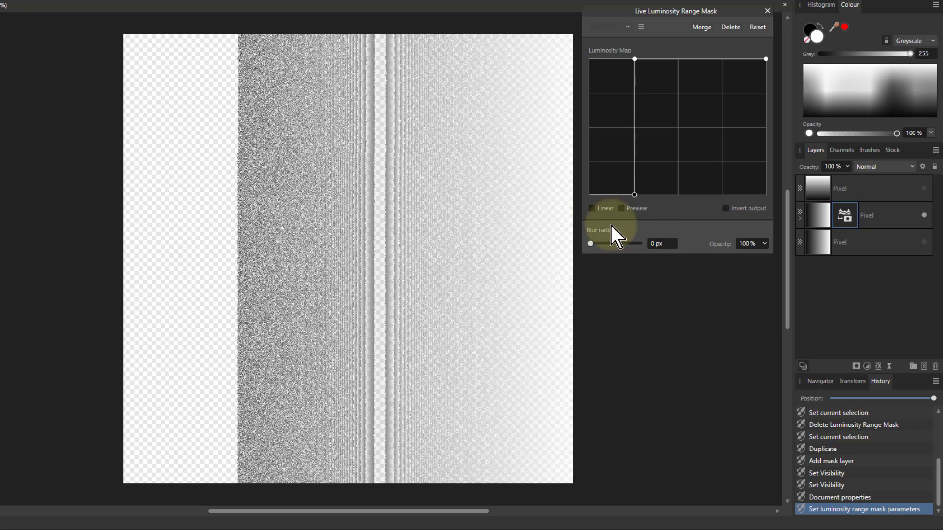
left_click(592, 208)
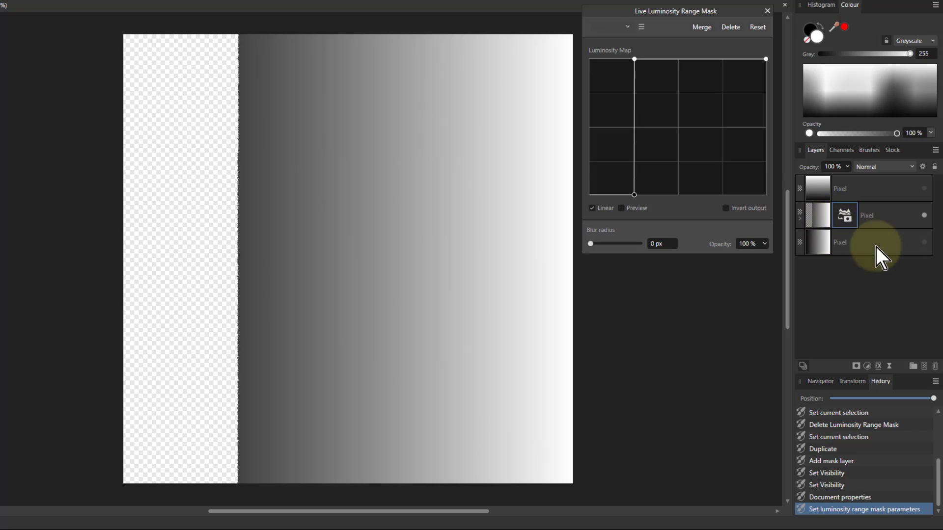
Show both hidden gradient layers, apply the masked copy as a mask on the top gradient, and expand its nested contents
left_click(923, 243)
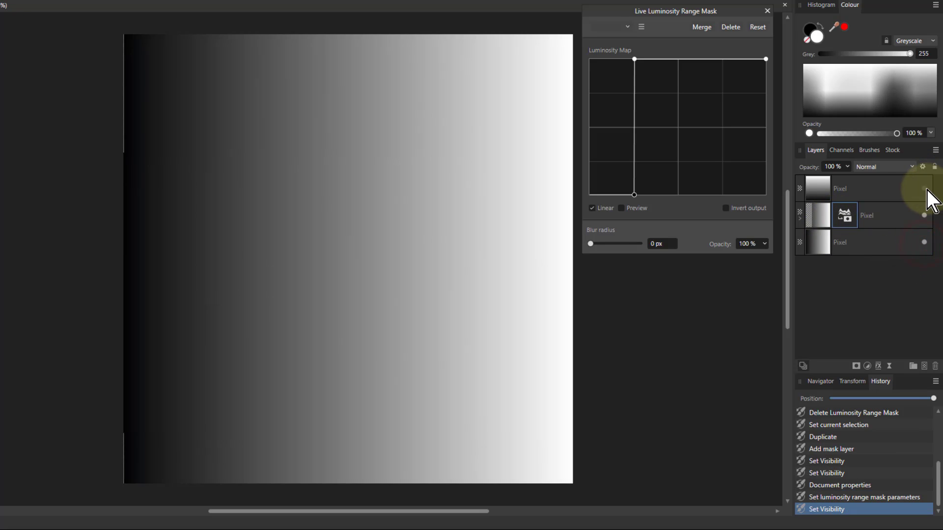
left_click(925, 189)
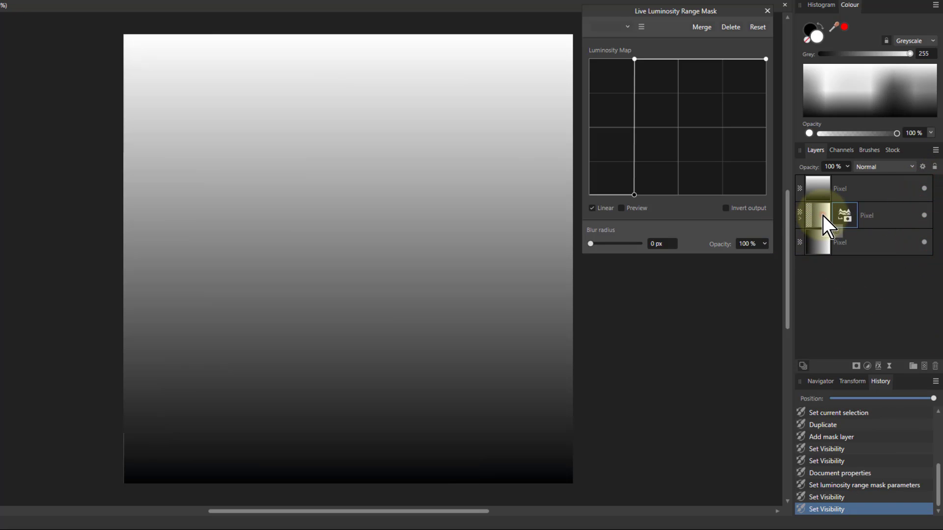
left_click_drag(822, 212, 822, 188)
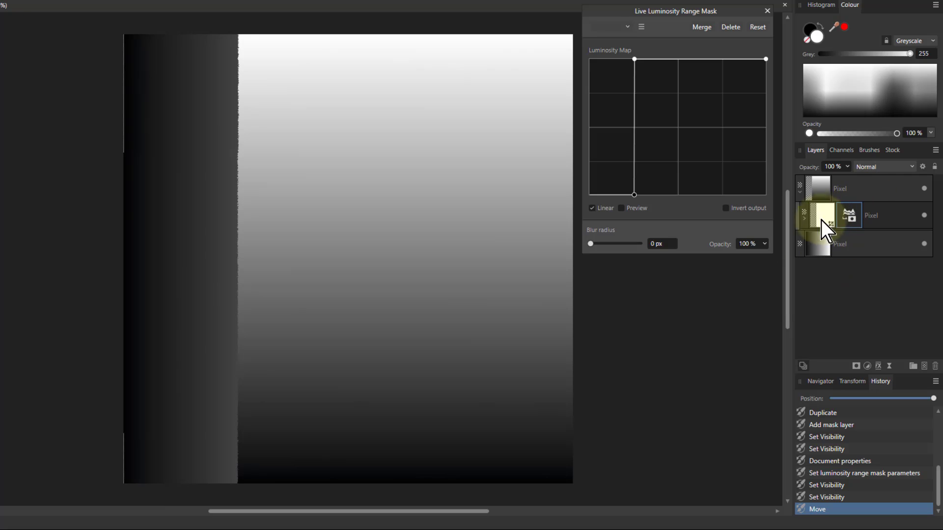
left_click(806, 222)
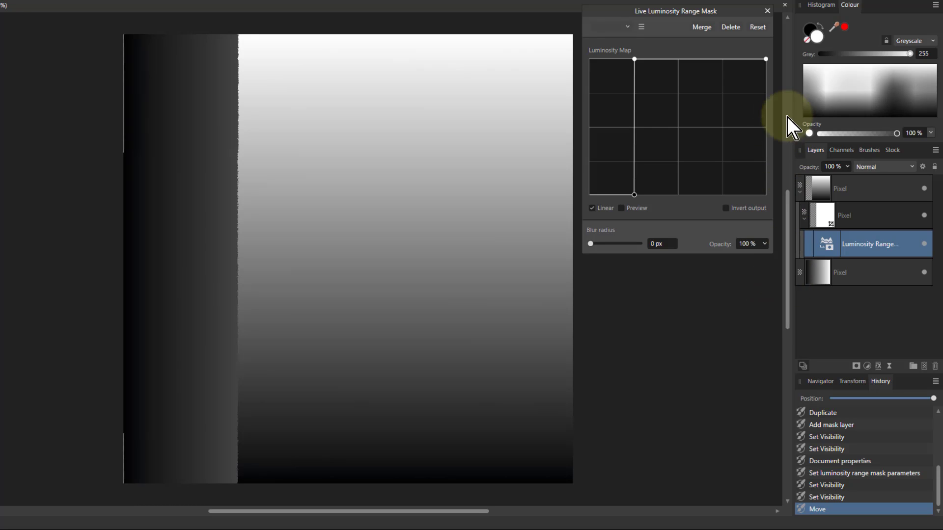
Delete the nested masked copy and the horizontal gradient layer, keeping only the vertical gradient
left_click(826, 213)
key("Delete")
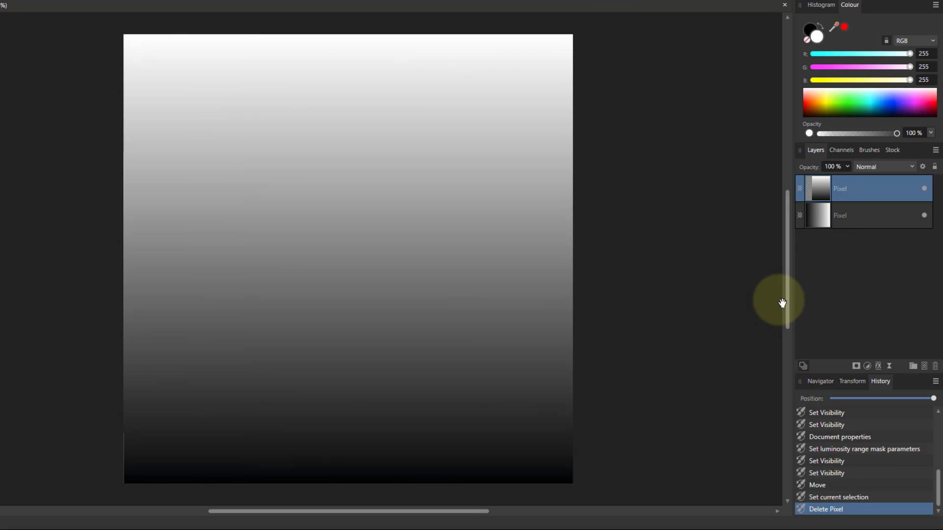
left_click(821, 217)
key("Delete")
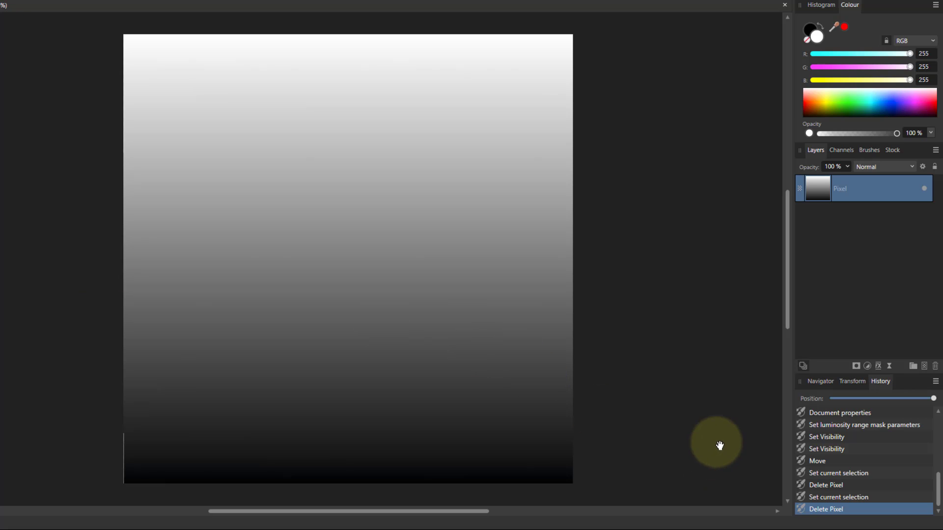
Add a Recolour adjustment to the vertical gradient layer and open its Blend Options with both dialogs clear of the image
left_click(868, 367)
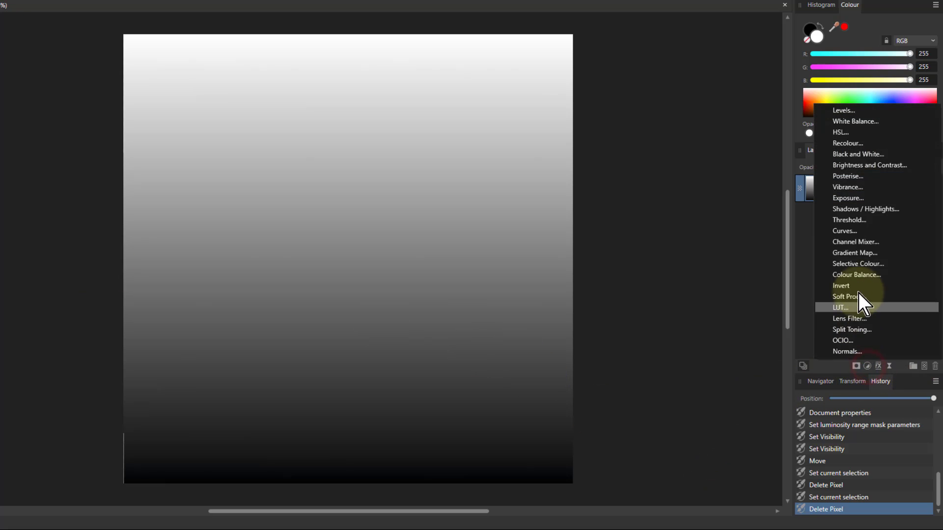
left_click(853, 146)
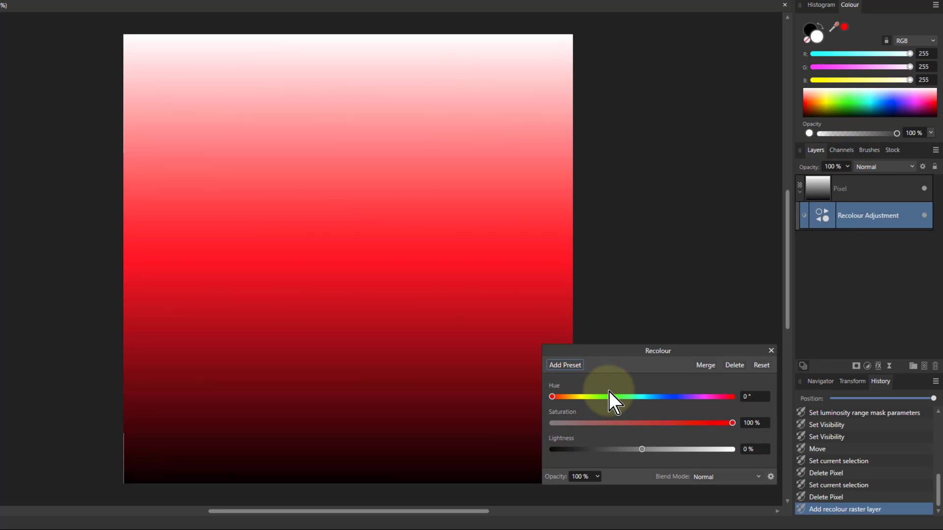
left_click(771, 477)
left_click_drag(629, 352, 664, 21)
left_click_drag(338, 96, 664, 247)
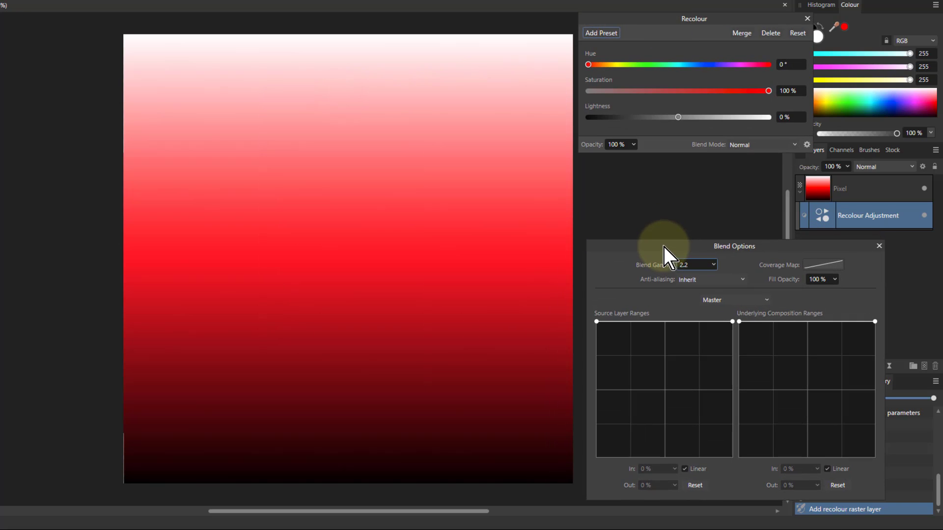
Try cutting the adjustment's Underlying Composition Ranges to 0% output below about 25%, and restore the curve to 100%
left_click(774, 320)
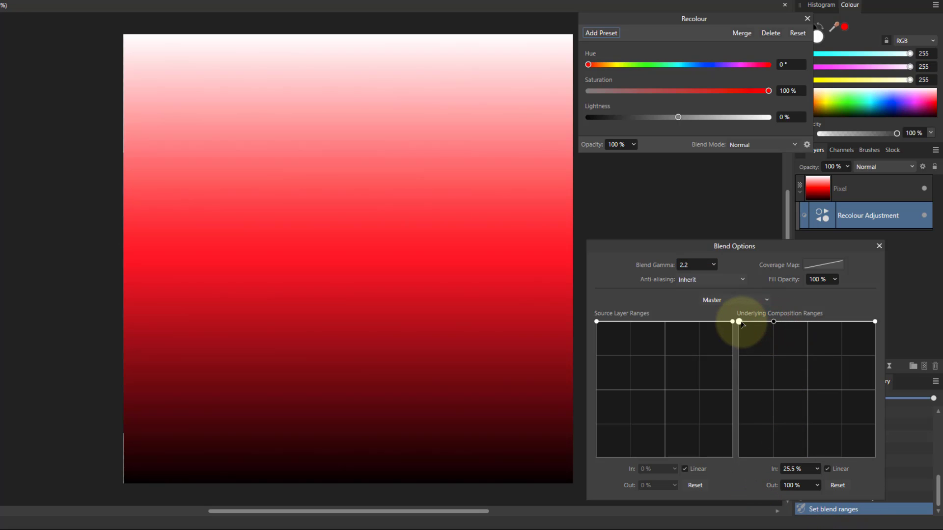
left_click_drag(742, 325, 796, 490)
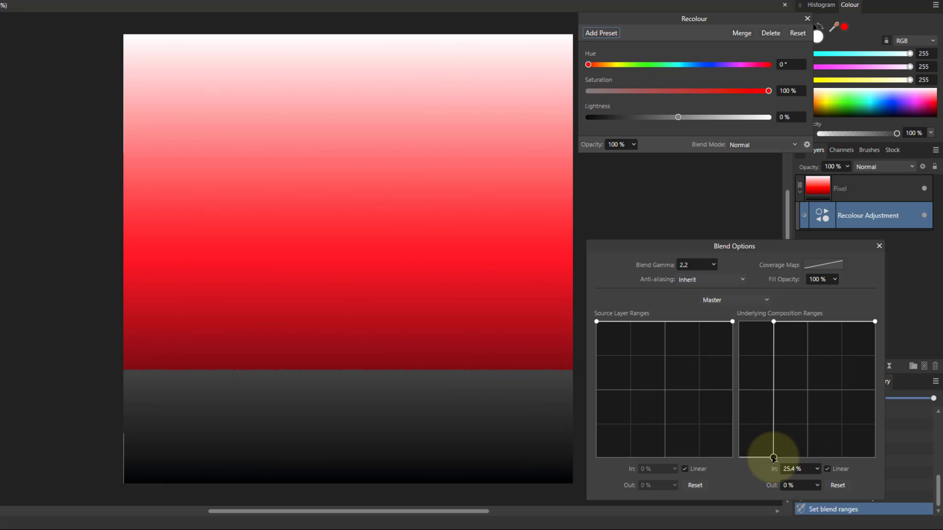
left_click_drag(773, 457, 708, 293)
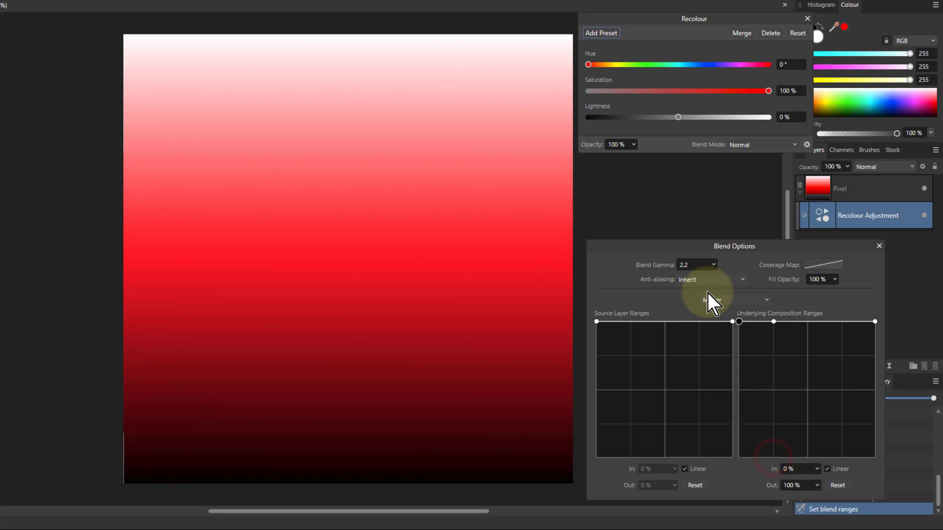
Try cutting the adjustment's Source Layer Ranges to 0% output below 25%, and restore the curve to 100%
left_click(631, 321)
left_click(597, 322)
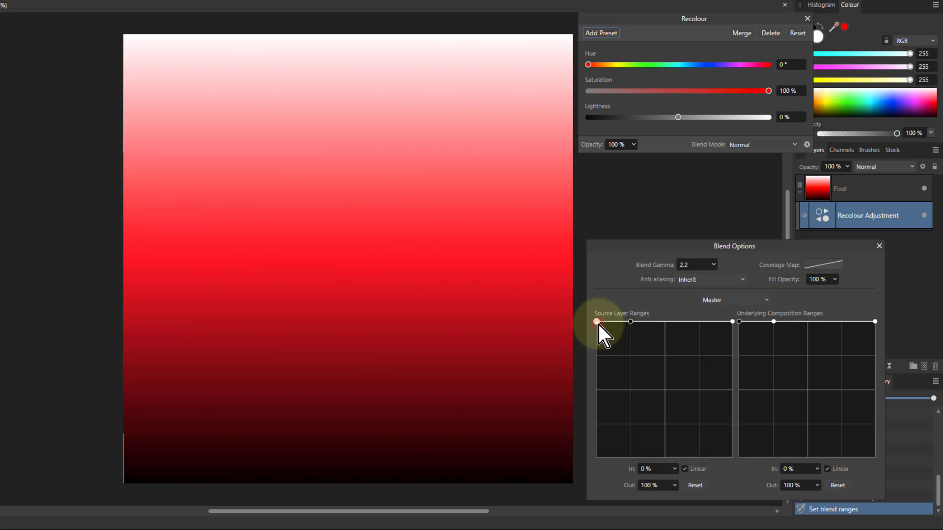
left_click_drag(598, 325, 652, 502)
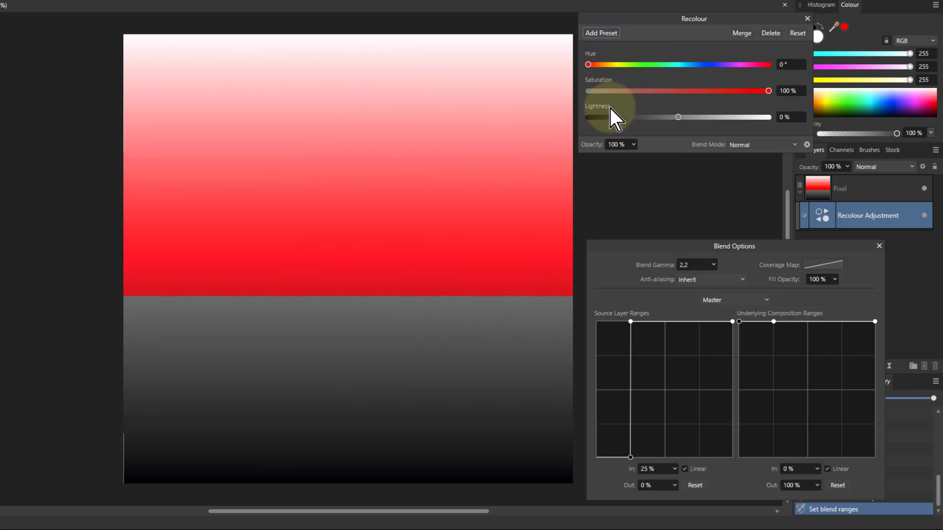
mouse_move(587, 64)
left_mouse_down()
mouse_move(715, 70)
mouse_move(578, 70)
left_mouse_up()
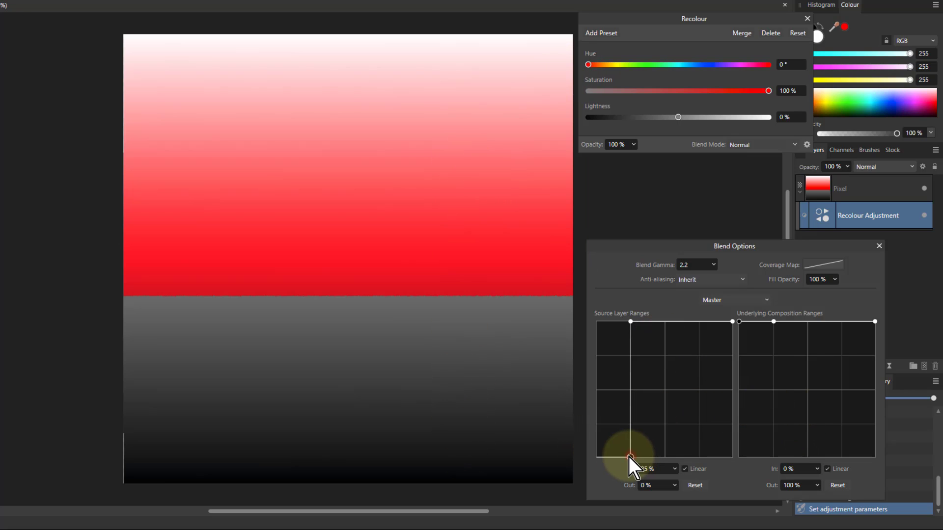
left_click_drag(630, 458, 598, 322)
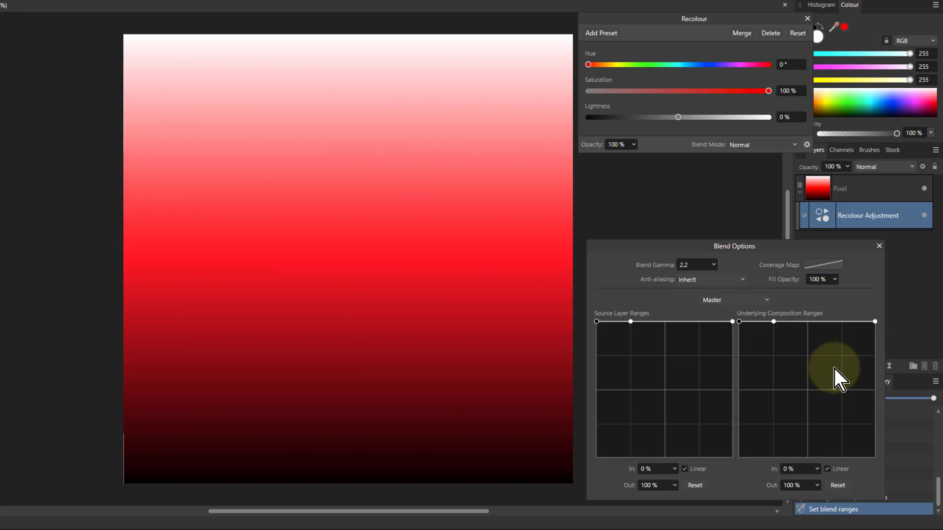
Reset the Source Layer and Underlying Composition Ranges and close Blend Options
left_click(694, 485)
left_click(836, 486)
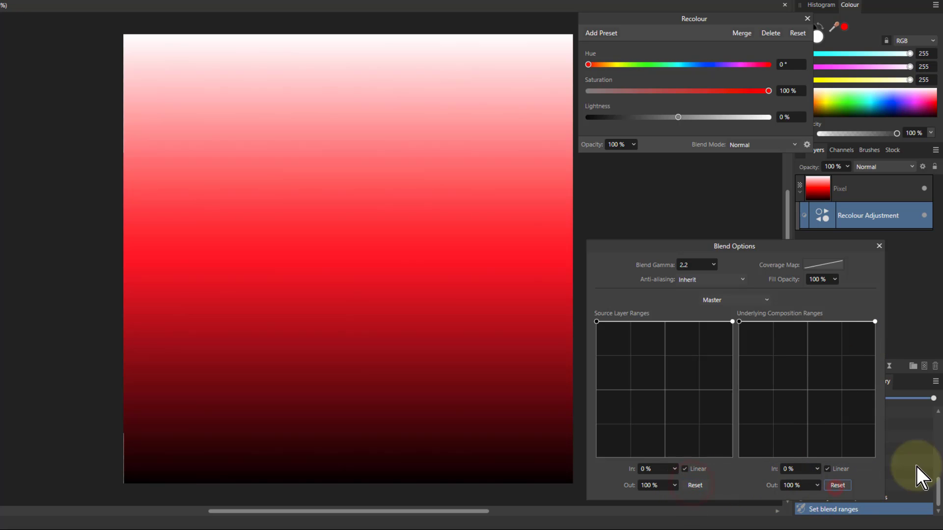
left_click(879, 246)
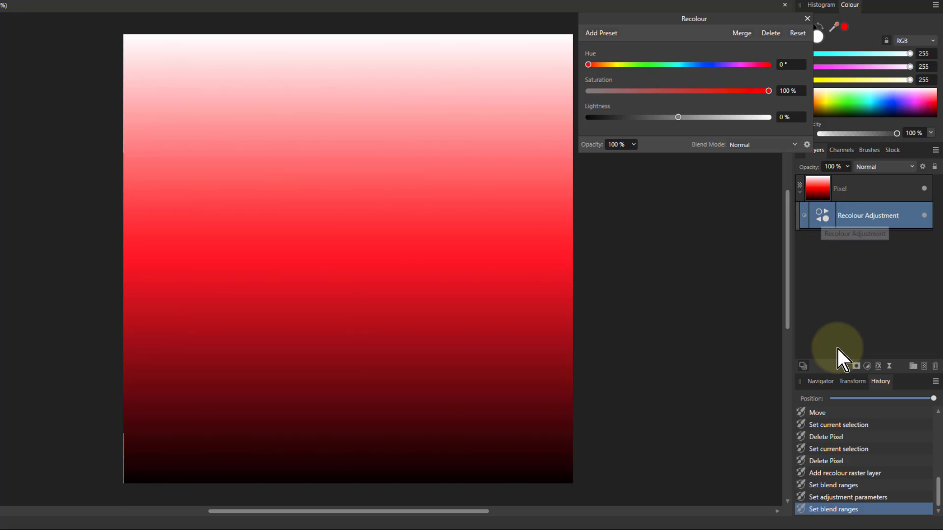
Add a luminosity range mask and nest it in the Recolour adjustment as its mask
left_click(856, 366)
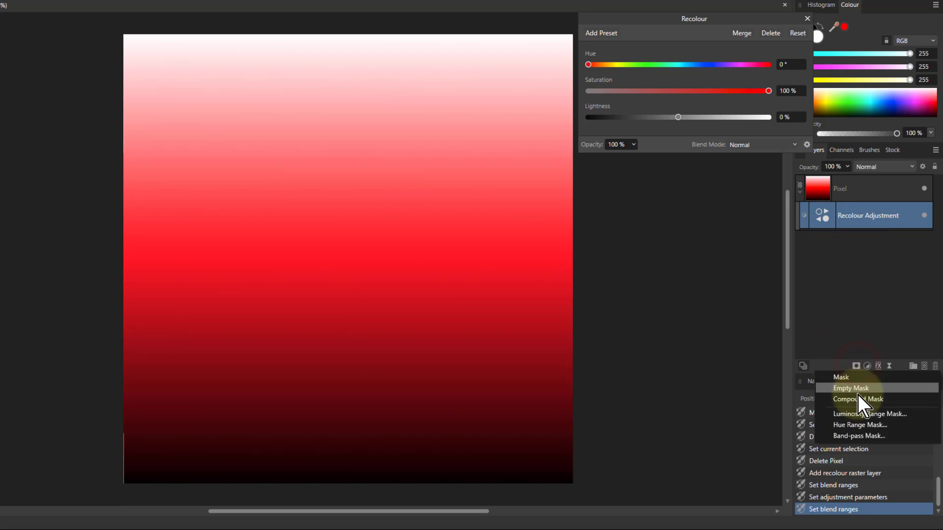
left_click(858, 412)
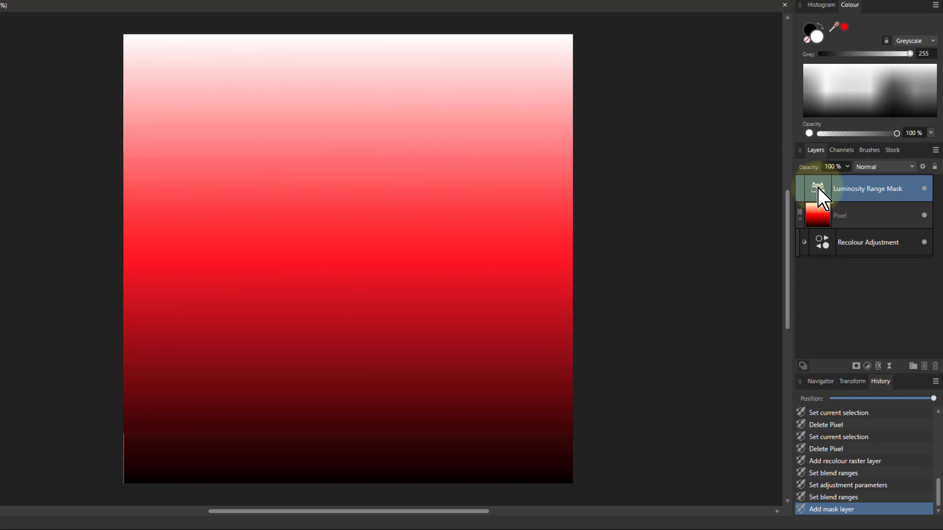
left_click_drag(817, 187, 820, 242)
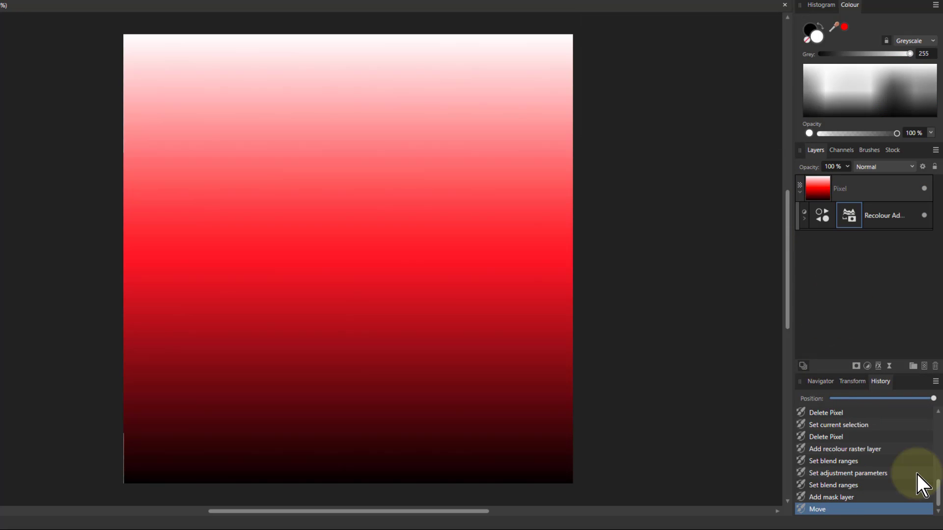
Cut the Recolour adjustment's luminosity range mask map to zero below about 25%, using a linear curve
left_click(804, 219)
double_click(828, 243)
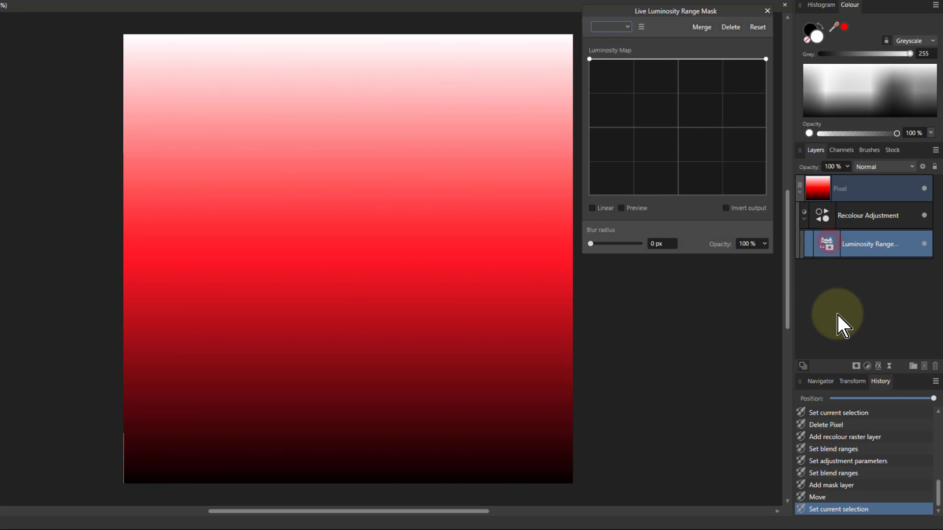
left_click(633, 59)
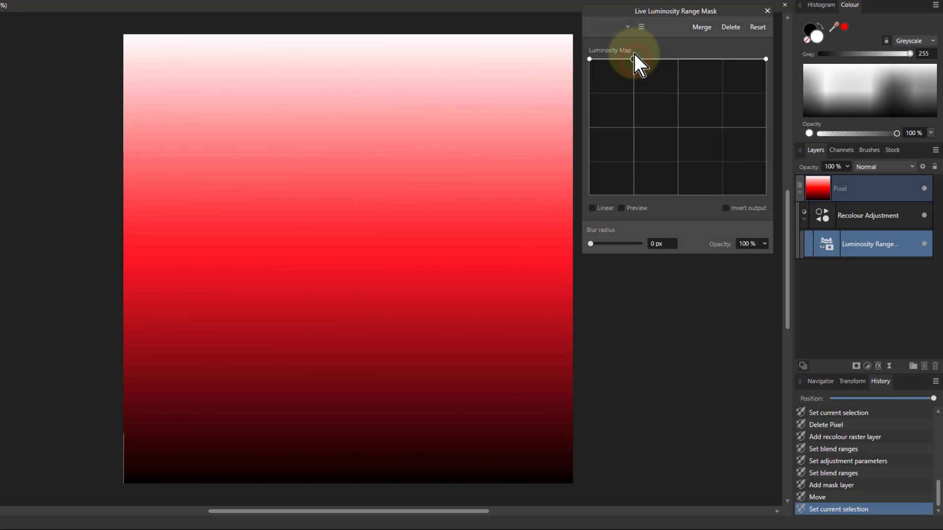
left_click_drag(589, 58, 593, 209)
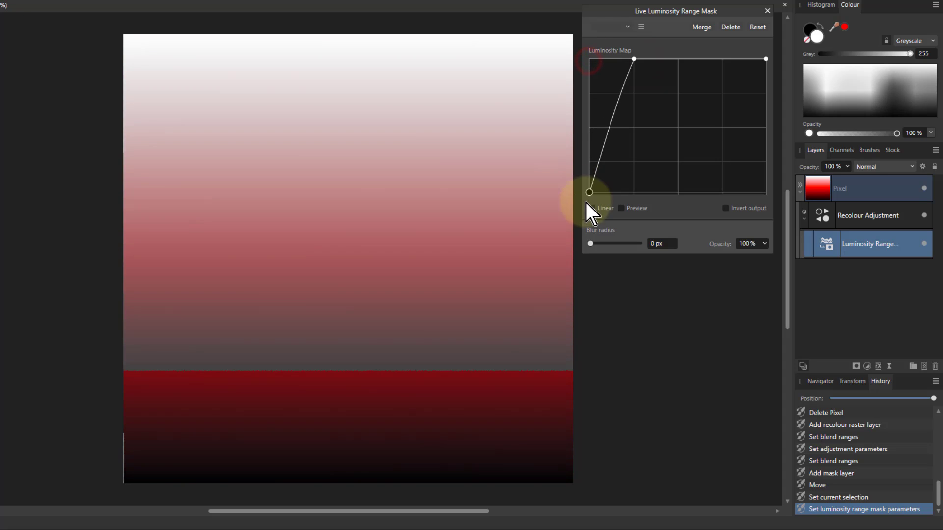
left_click(593, 209)
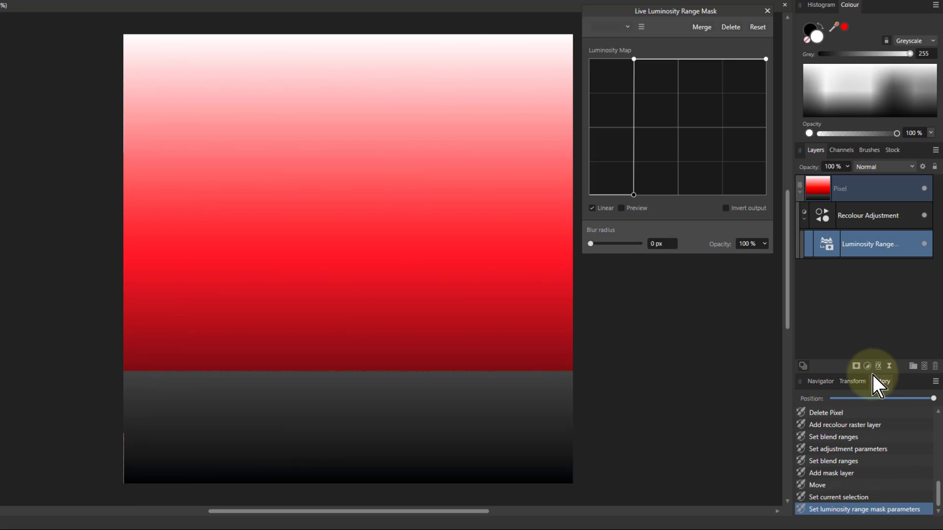
Open the Recolour adjustment's Blend Options and place the dialog beside the image
left_click(823, 212)
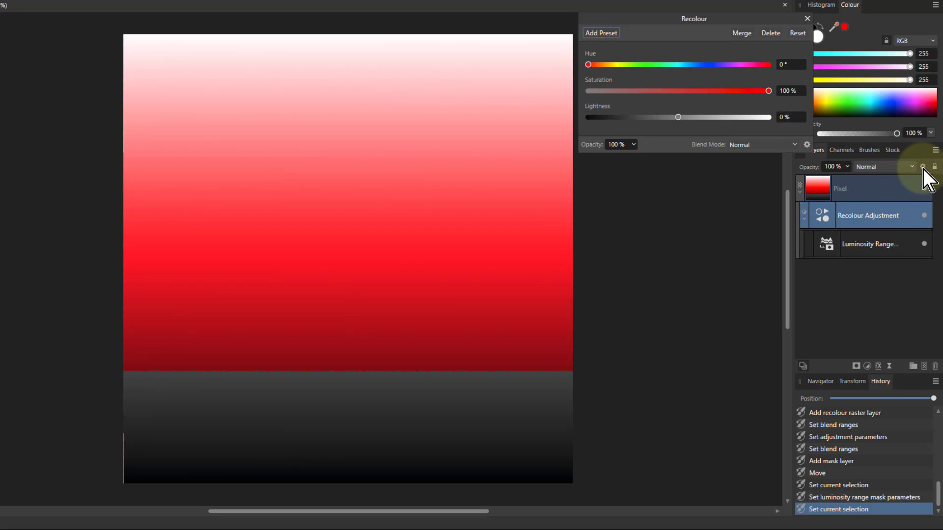
left_click(923, 167)
left_click_drag(479, 101, 808, 282)
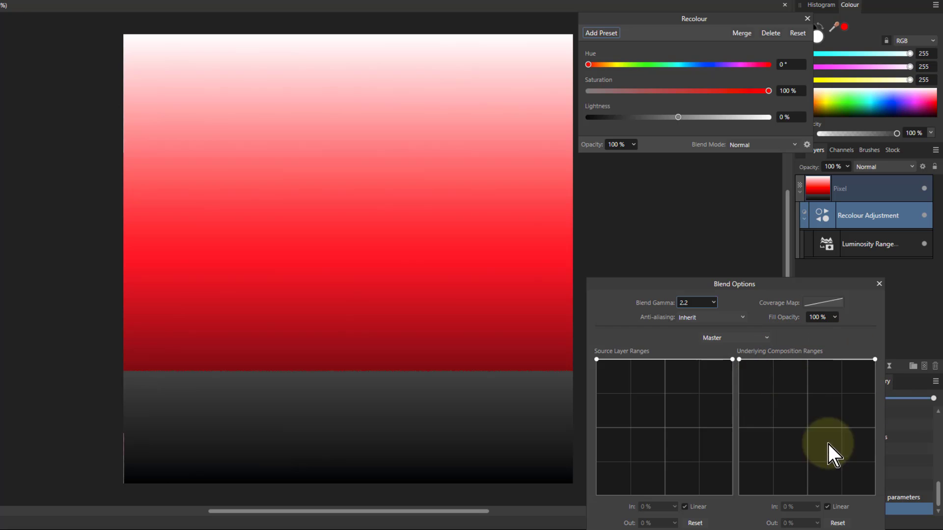